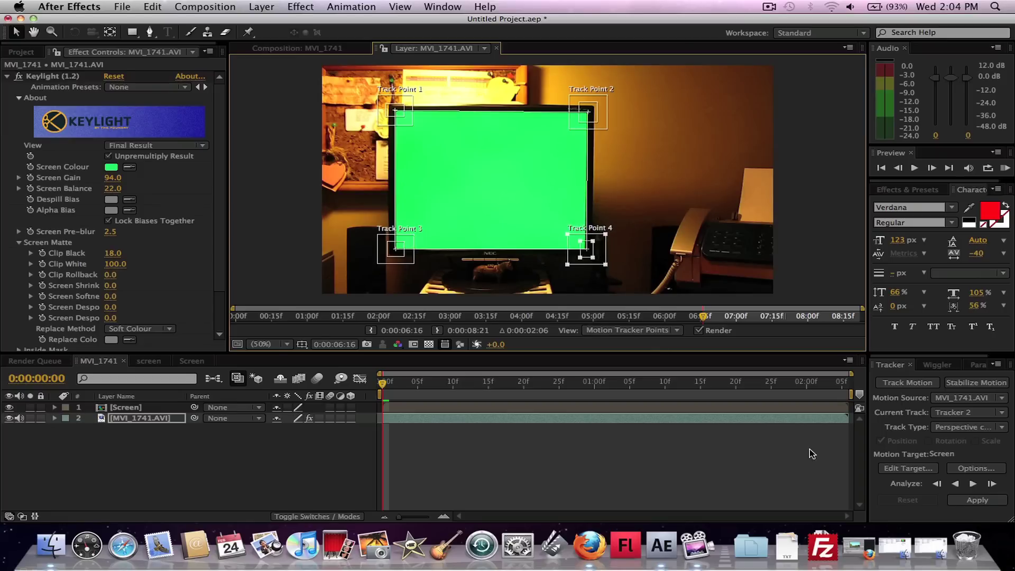
# Analyze the four-point perspective corner-pin track forward through the whole clip
pyautogui.click(977, 484)
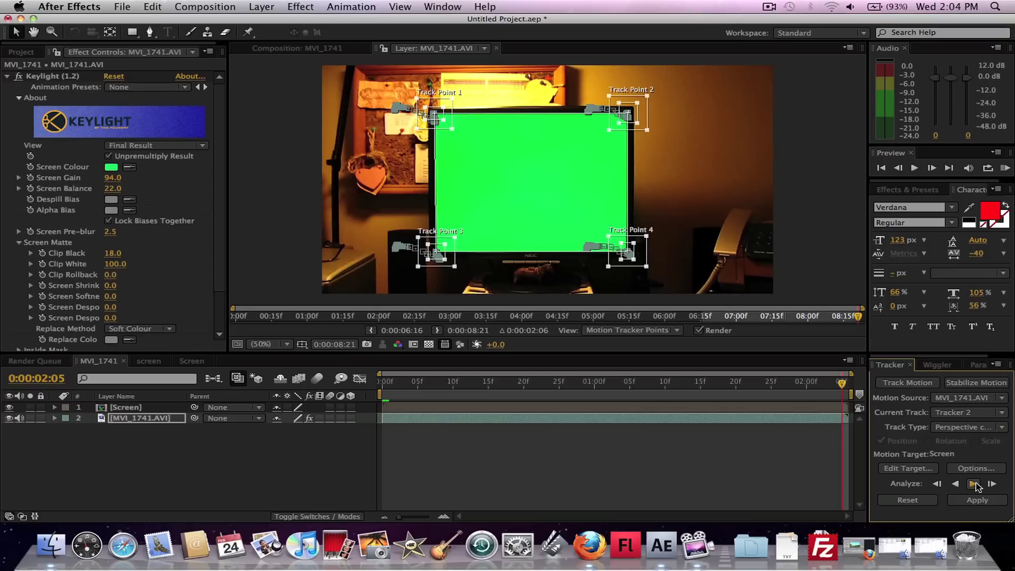
# Apply the perspective track to the Screen layer as Corner Pin keyframes
pyautogui.click(910, 469)
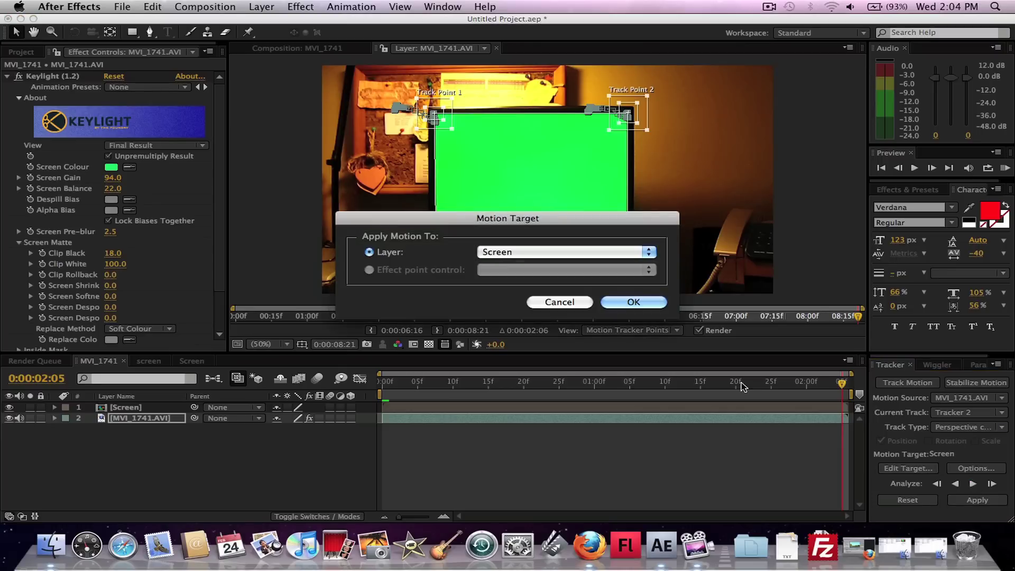
pyautogui.click(634, 303)
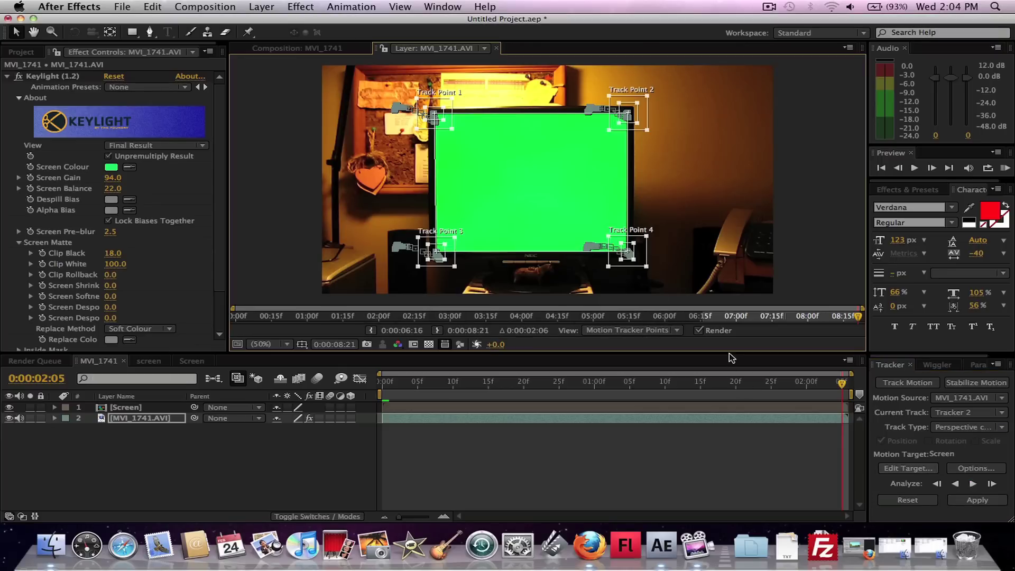
pyautogui.click(974, 500)
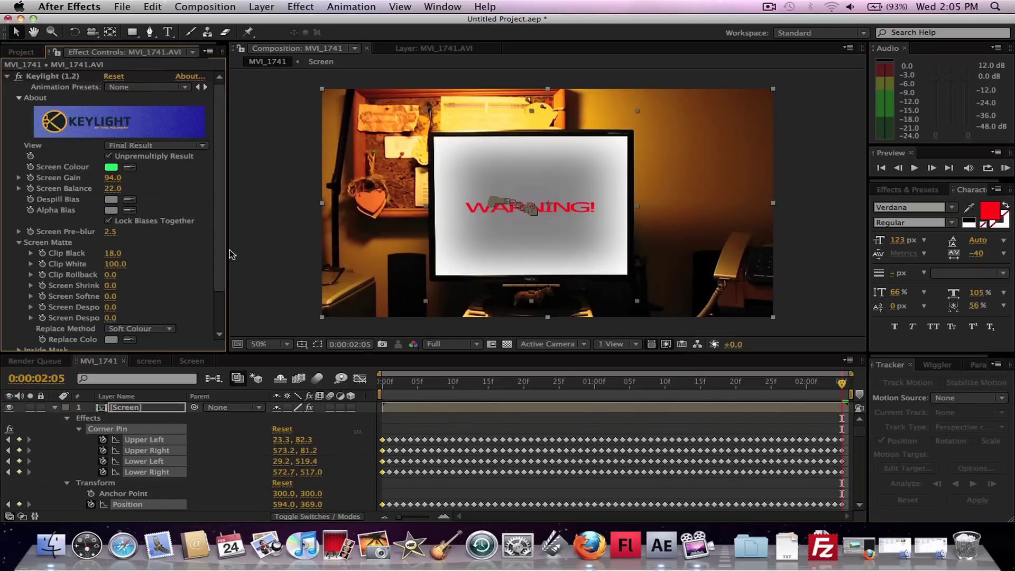
# Deselect the Screen layer and collapse its effect and the footage's tracker properties
pyautogui.click(252, 264)
pyautogui.click(54, 408)
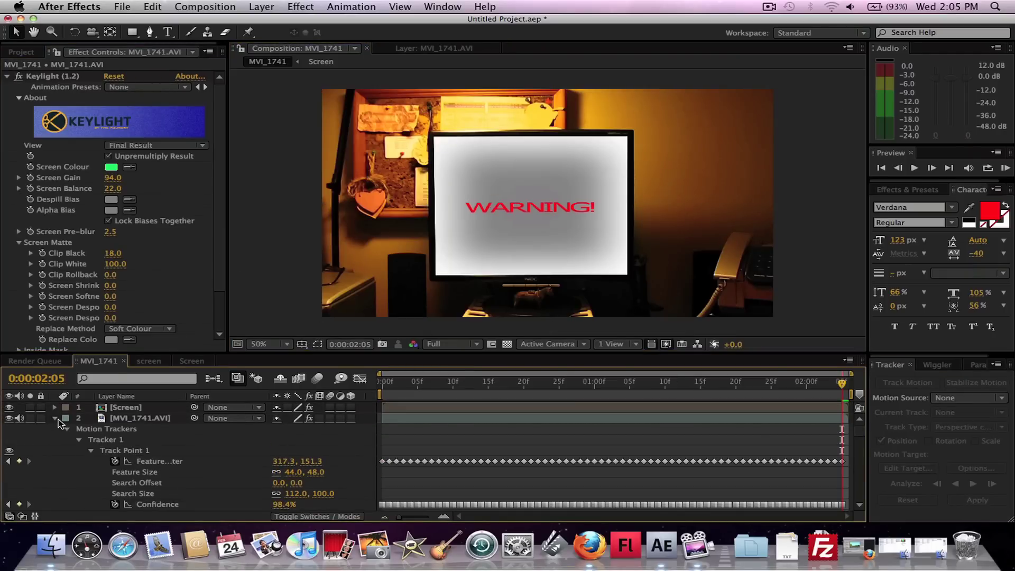
pyautogui.click(54, 418)
pyautogui.click(383, 382)
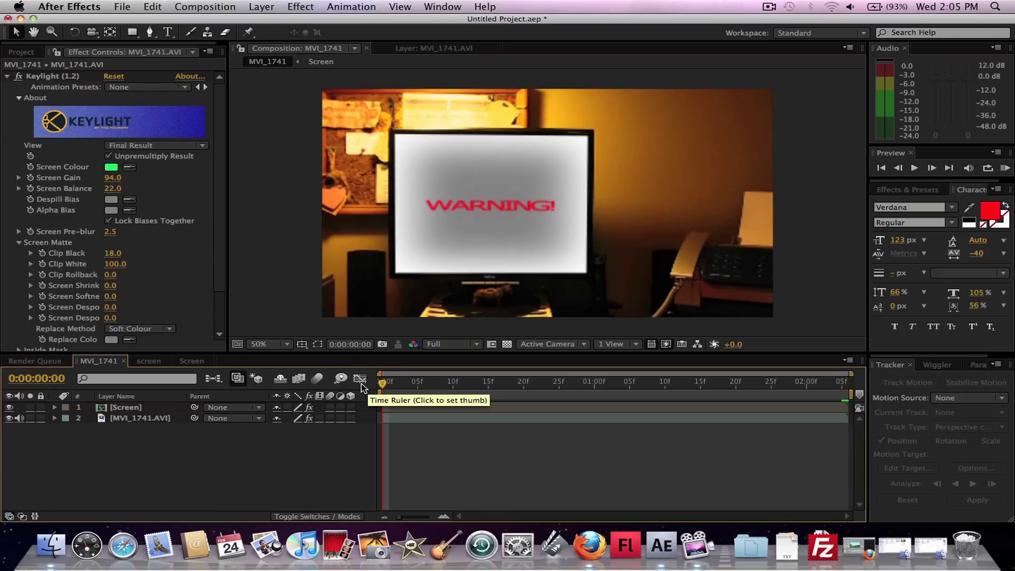
pyautogui.press('space')
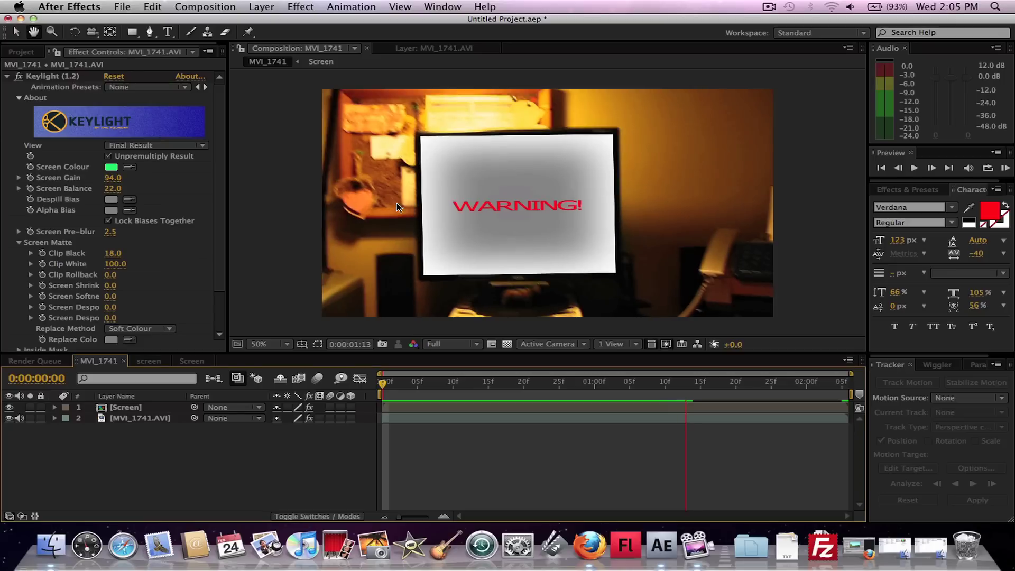
pyautogui.click(554, 380)
pyautogui.moveTo(553, 381); pyautogui.dragTo(679, 383)
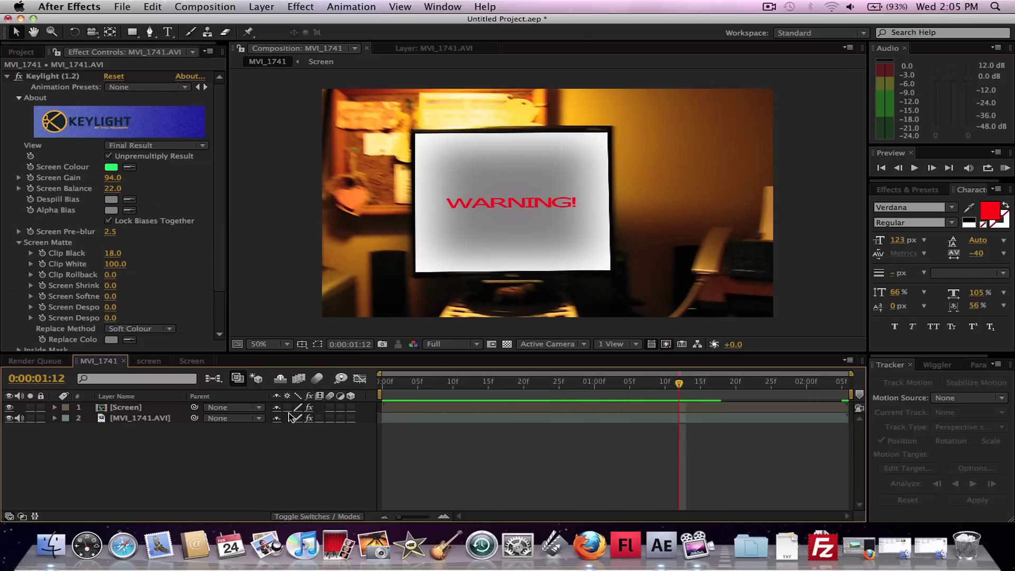
# Turn on motion blur for the Screen layer and the composition
pyautogui.click(331, 408)
pyautogui.click(318, 378)
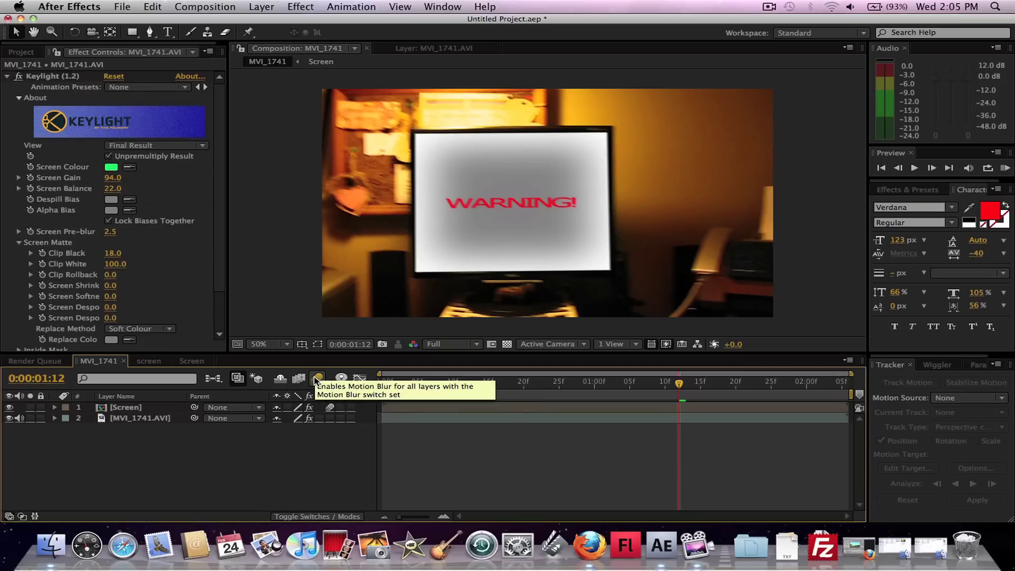
pyautogui.click(316, 379)
pyautogui.click(316, 379)
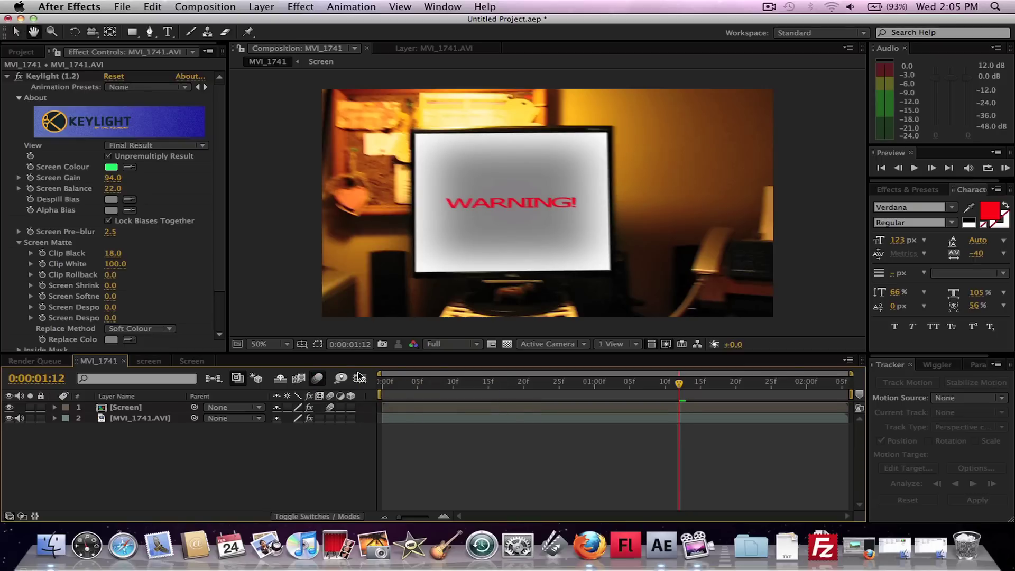
# Preview the motion-blurred composite, replaying from 0:00:01:03
pyautogui.press('space')
pyautogui.click(617, 383)
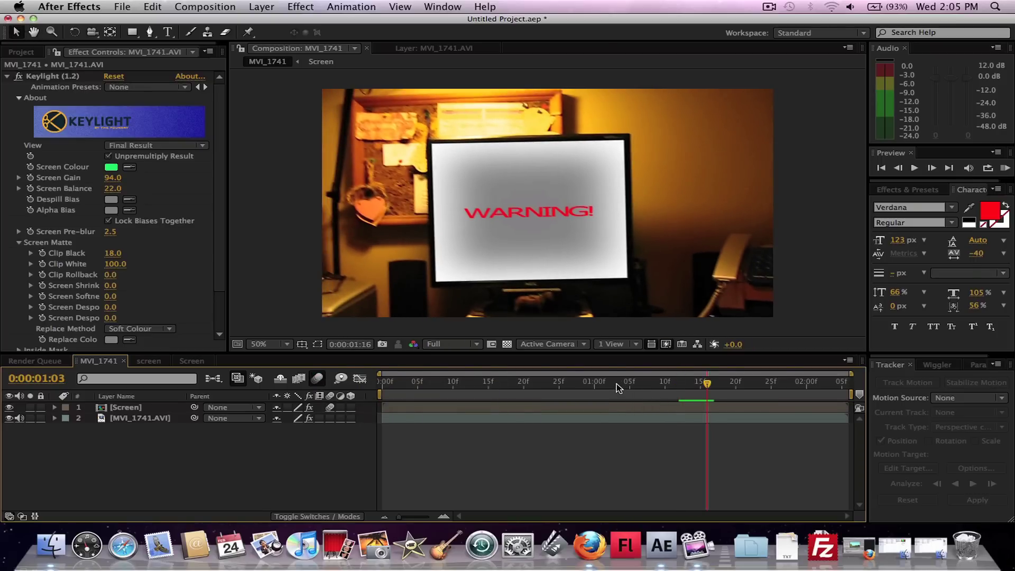
pyautogui.press('space')
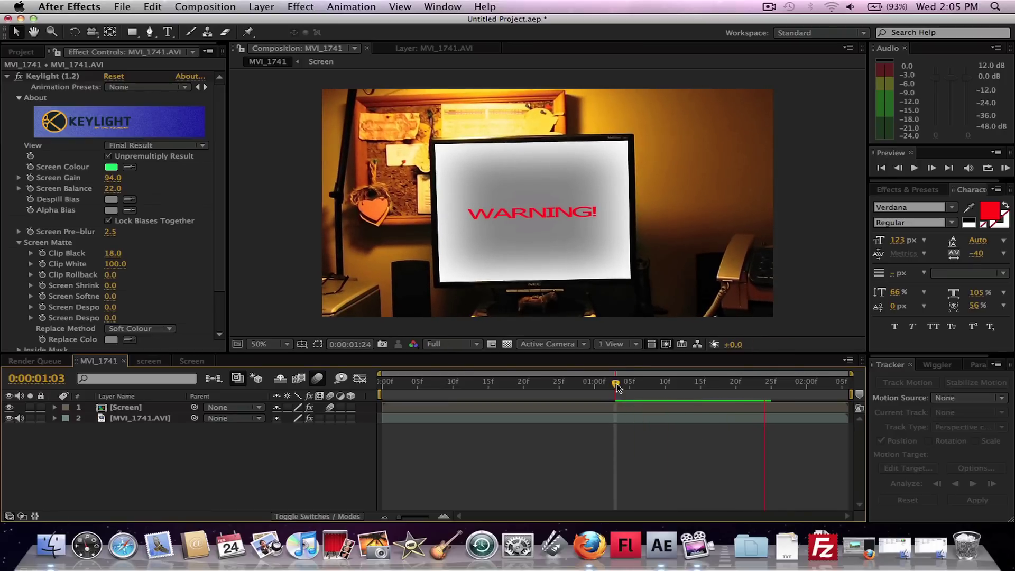
# Move the Screen layer below MVI_1741.AVI, preview the composite, and return to frame 0
pyautogui.moveTo(172, 406); pyautogui.dragTo(150, 430)
pyautogui.click(149, 410)
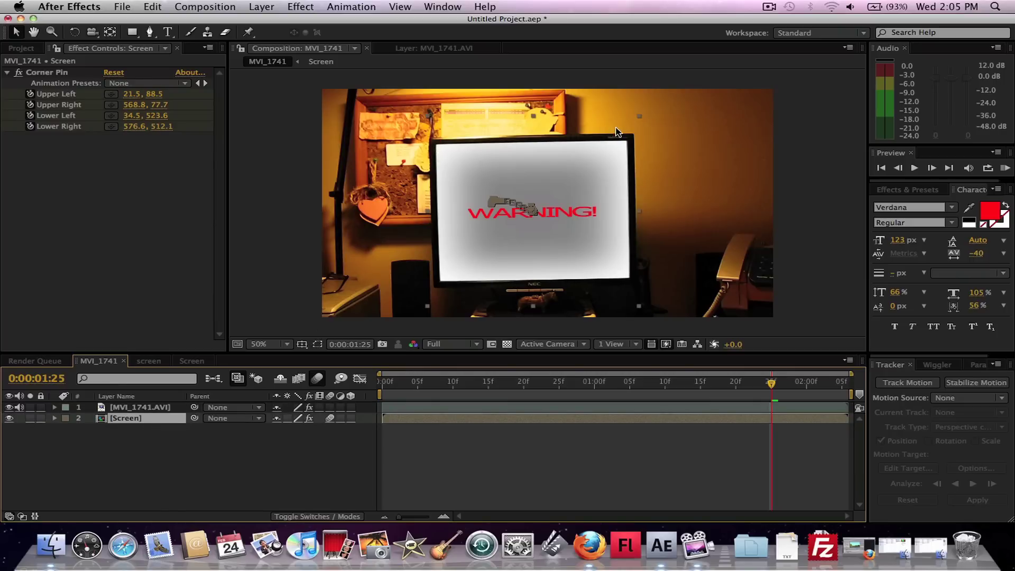
pyautogui.click(356, 456)
pyautogui.press('space')
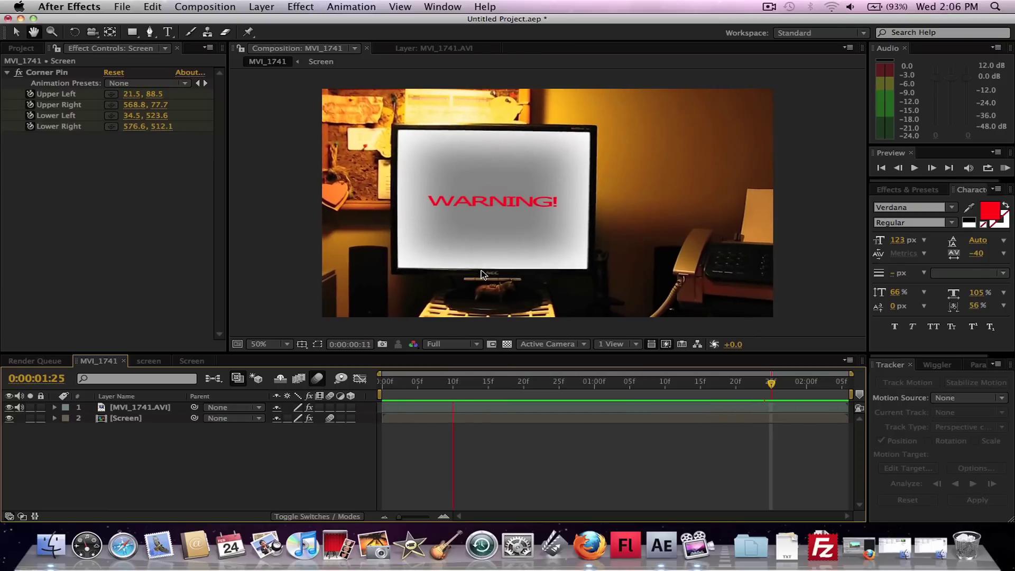
pyautogui.press('space')
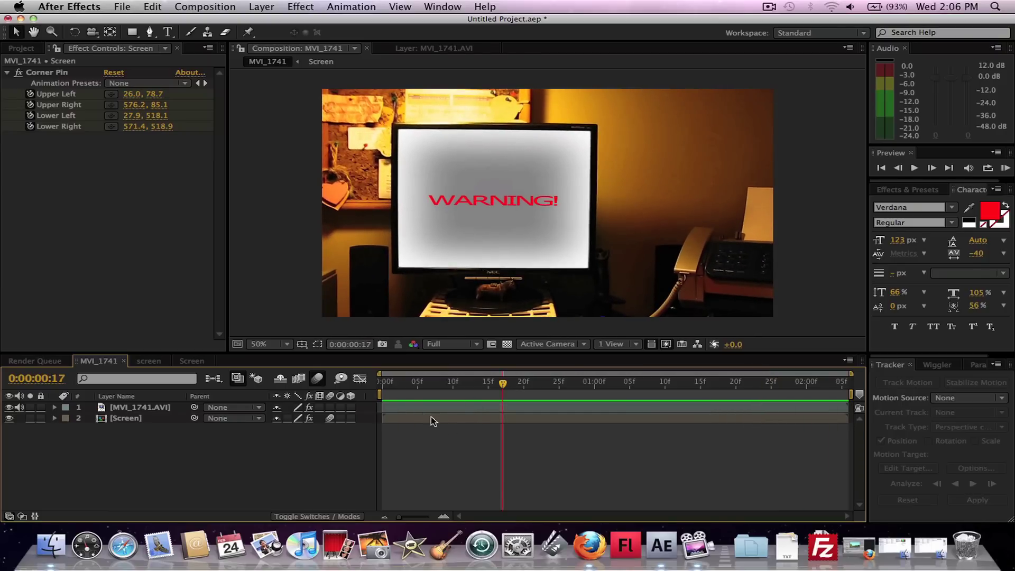
pyautogui.press('Home')
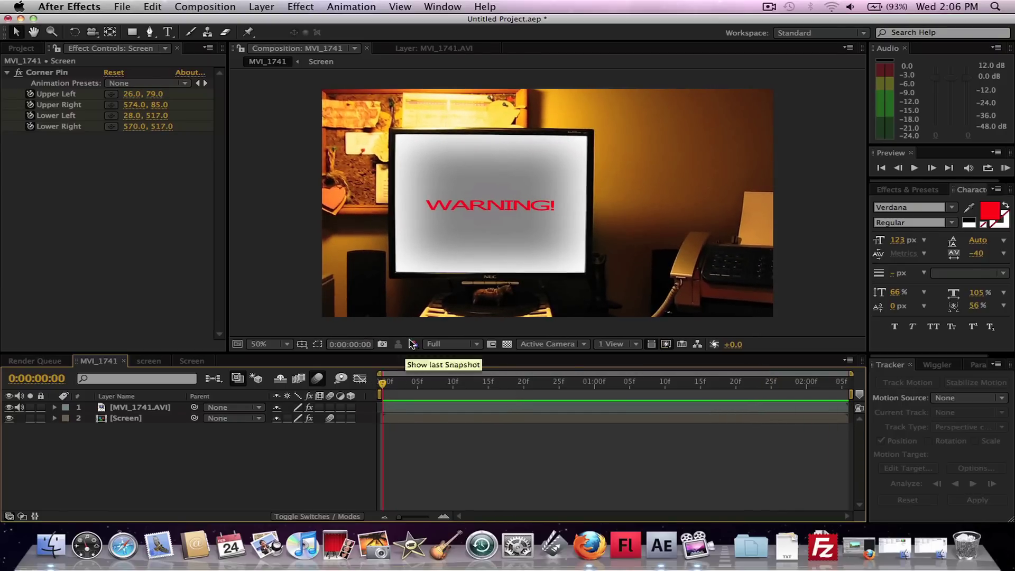
# Search Effects & Presets for 'glo' and apply Stylize > Glow to the Screen layer
pyautogui.click(132, 419)
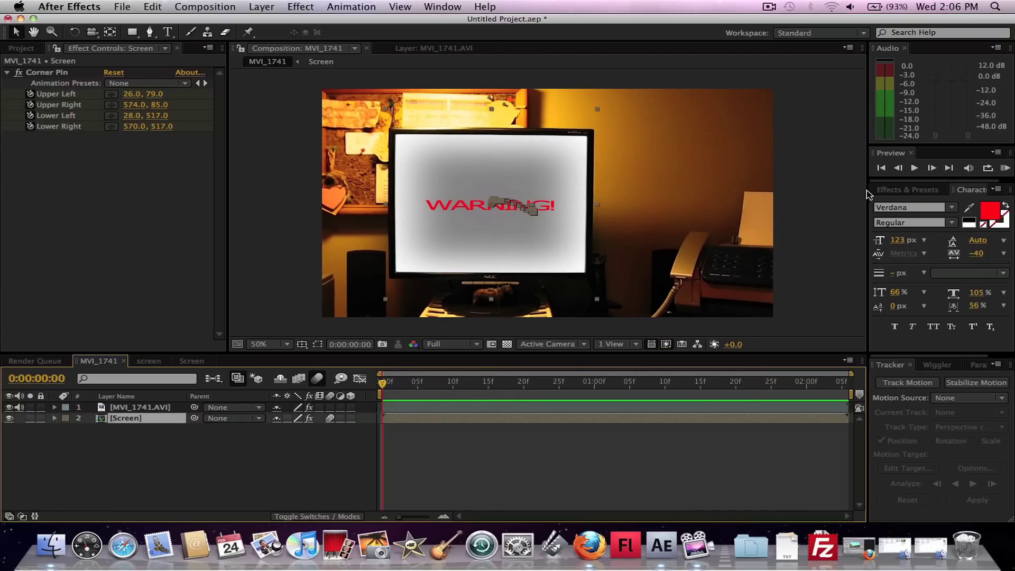
pyautogui.click(921, 190)
pyautogui.click(910, 204)
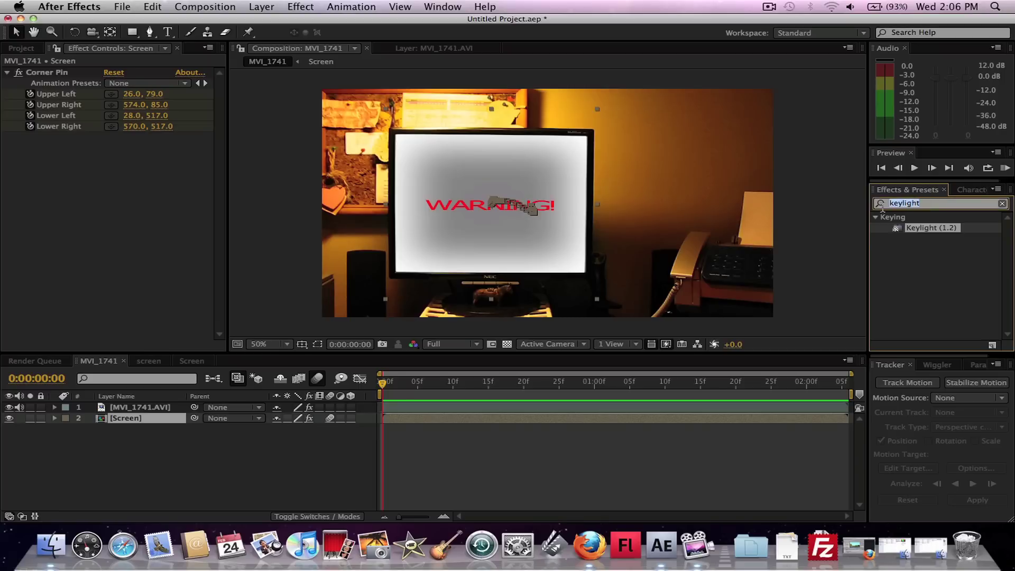
pyautogui.write('glow')
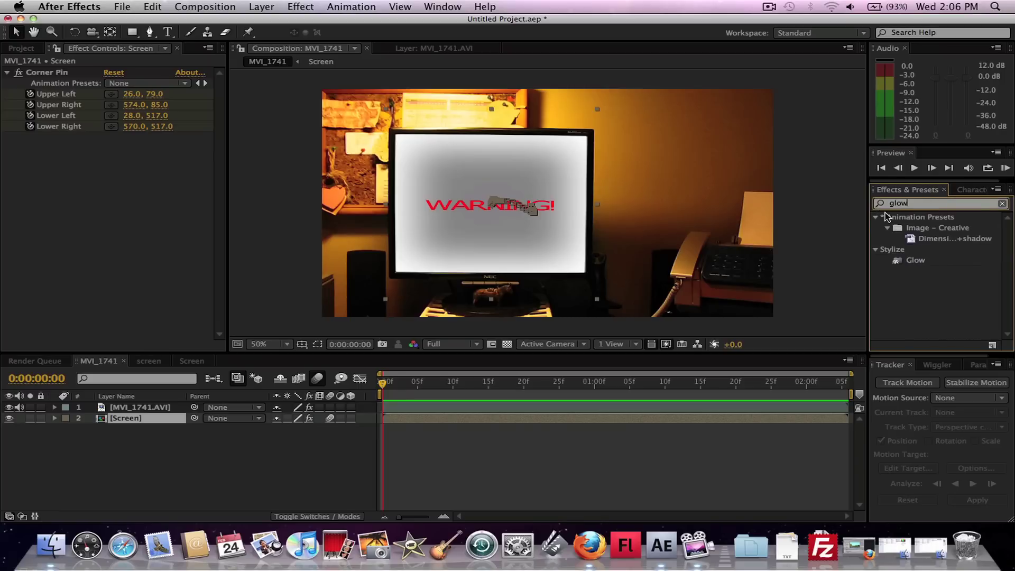
pyautogui.moveTo(916, 260); pyautogui.dragTo(155, 419)
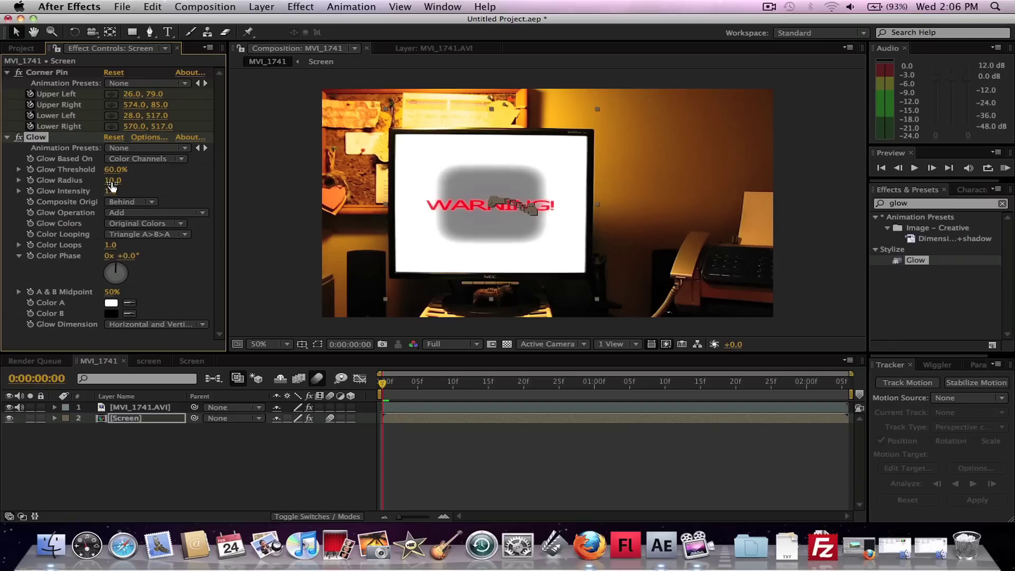
# Set the Glow Radius to 370.0 and Glow Intensity to 0.4
pyautogui.moveTo(112, 186); pyautogui.dragTo(134, 181)
pyautogui.moveTo(37, 170); pyautogui.dragTo(359, 190)
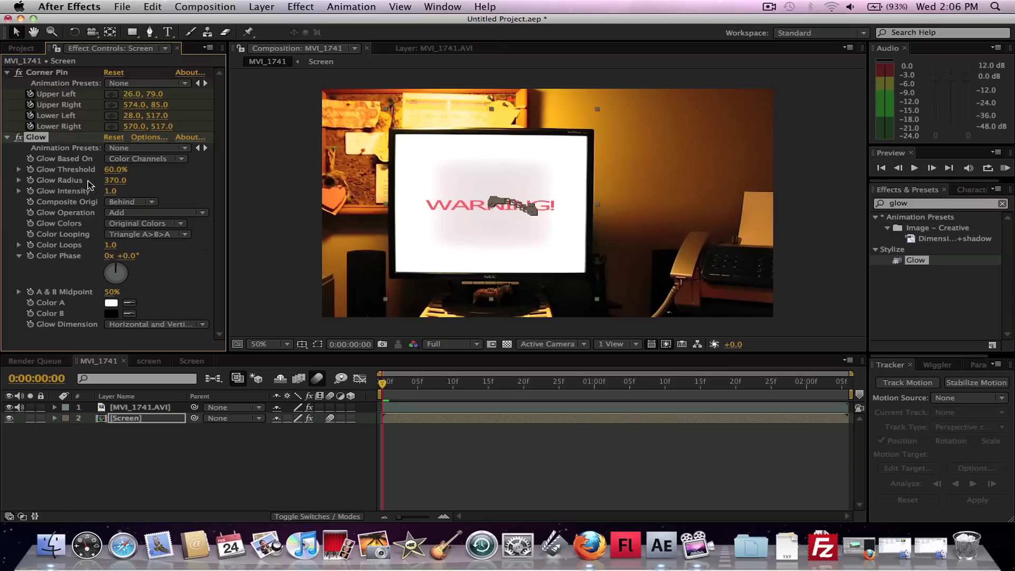
pyautogui.moveTo(139, 194); pyautogui.dragTo(84, 203)
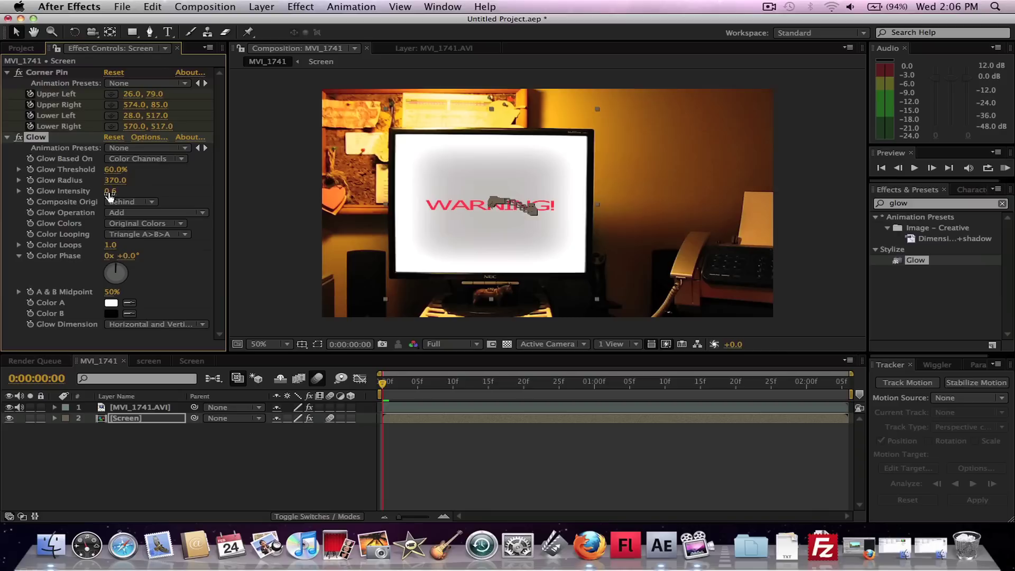
pyautogui.moveTo(110, 196); pyautogui.dragTo(97, 192)
pyautogui.click(529, 466)
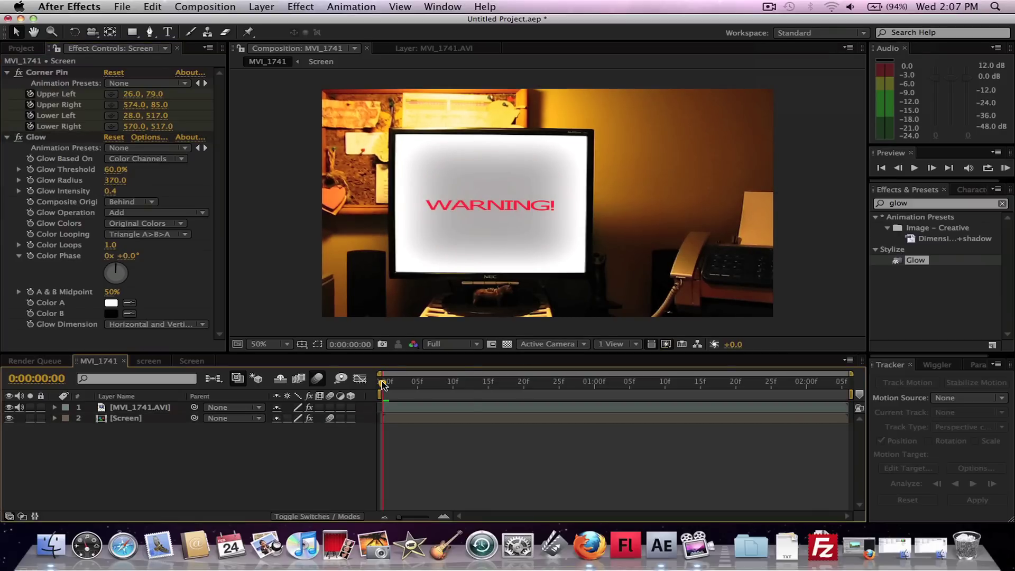
pyautogui.moveTo(383, 384); pyautogui.dragTo(425, 382)
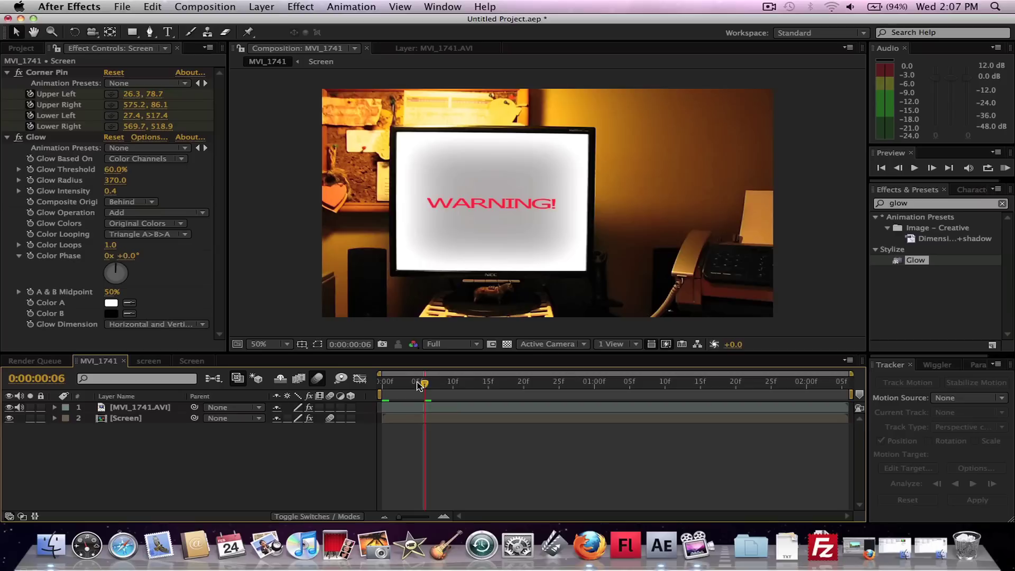
pyautogui.moveTo(418, 386); pyautogui.dragTo(378, 389)
pyautogui.press('space')
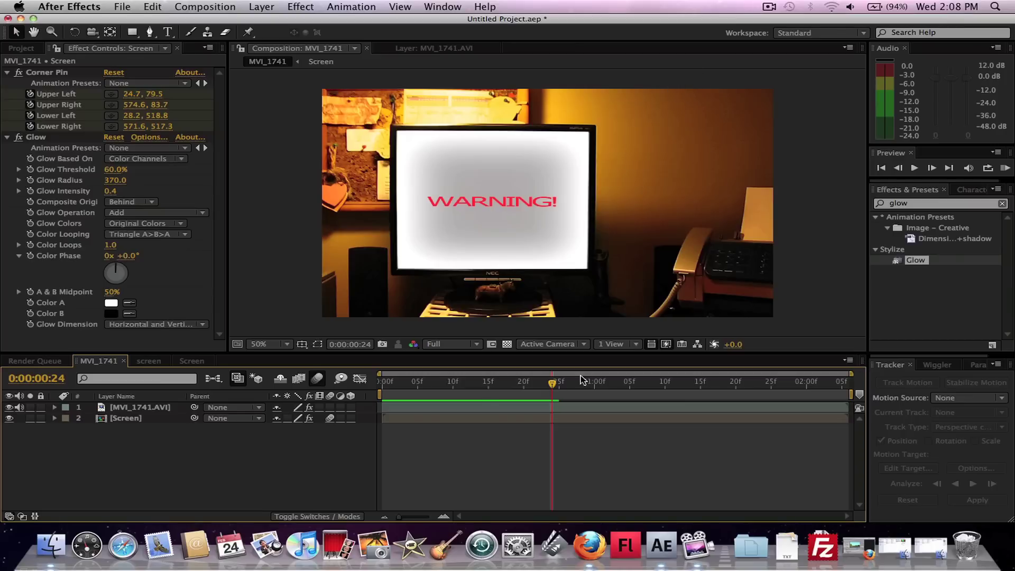
pyautogui.moveTo(487, 382); pyautogui.dragTo(382, 382)
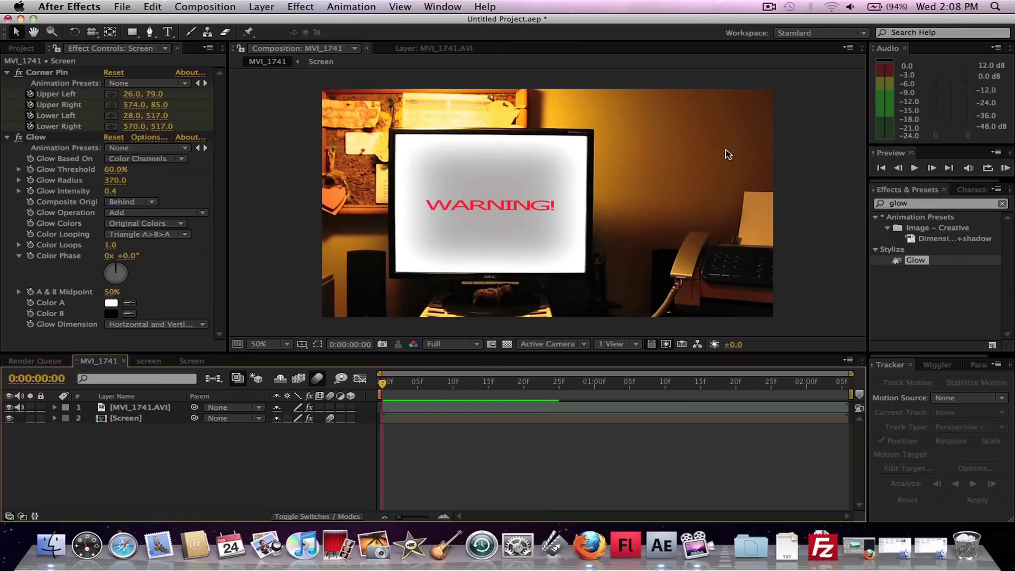
pyautogui.press('space')
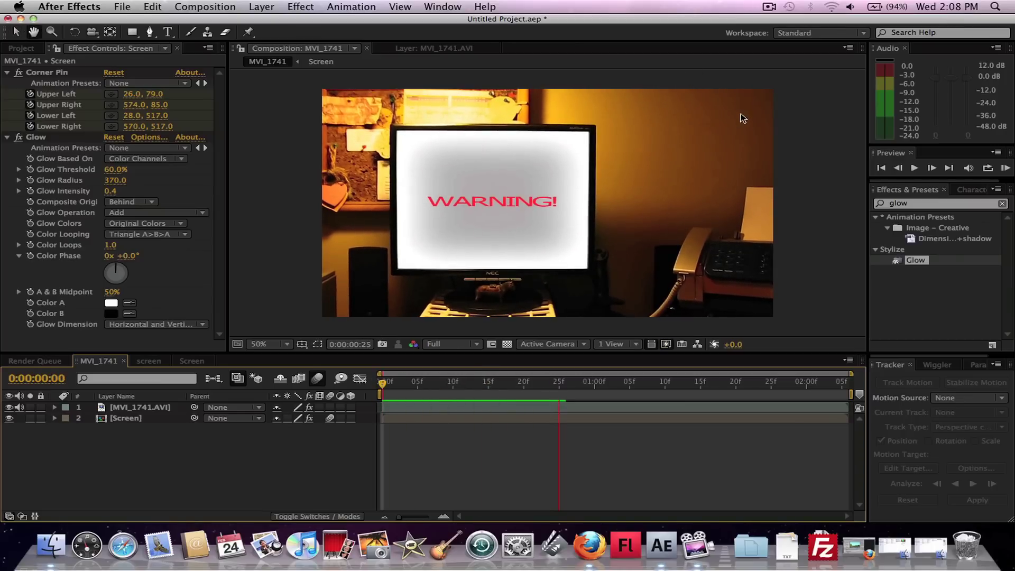
pyautogui.click(709, 112)
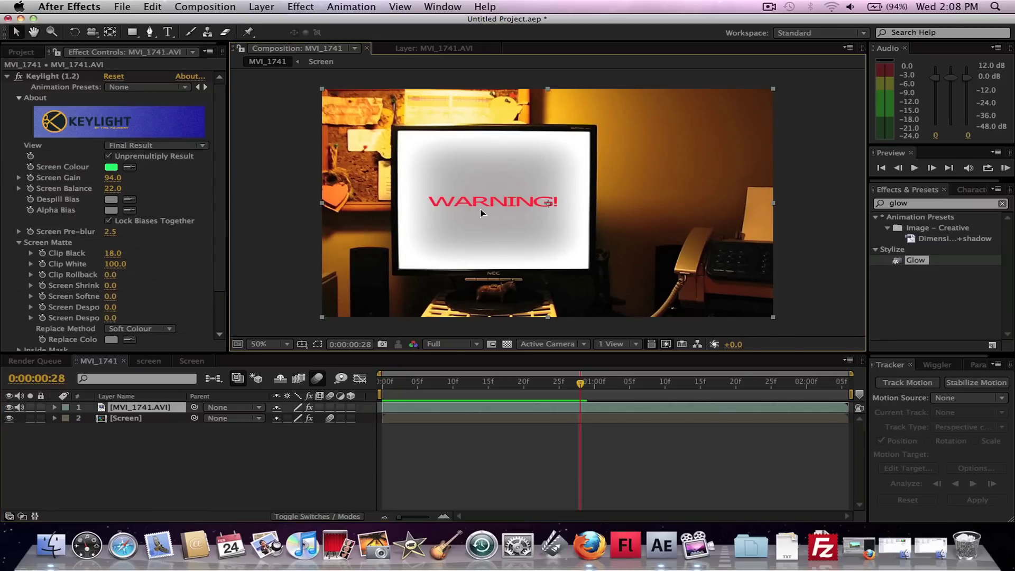
pyautogui.click(277, 301)
pyautogui.press('space')
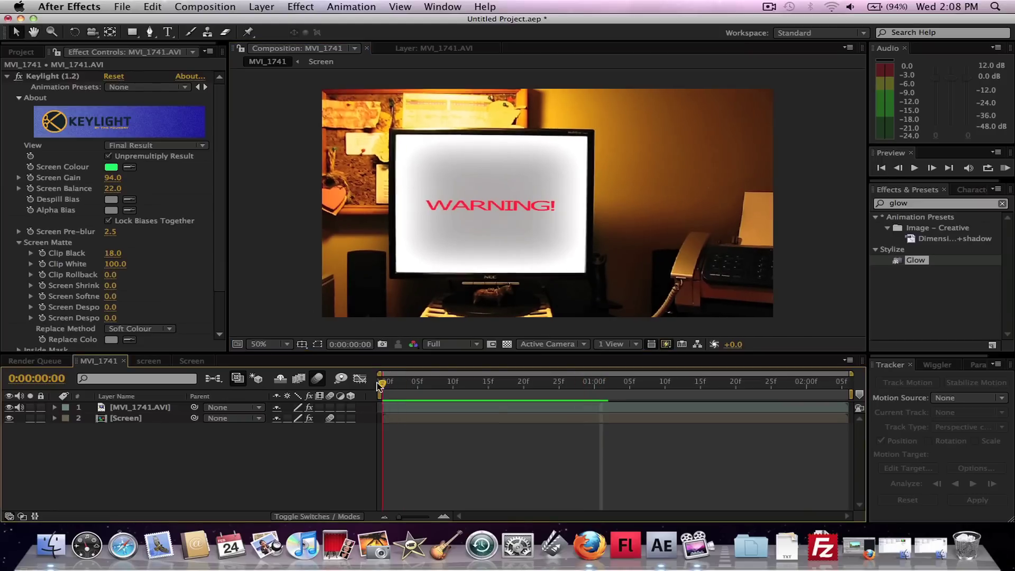
pyautogui.moveTo(406, 385); pyautogui.dragTo(370, 389)
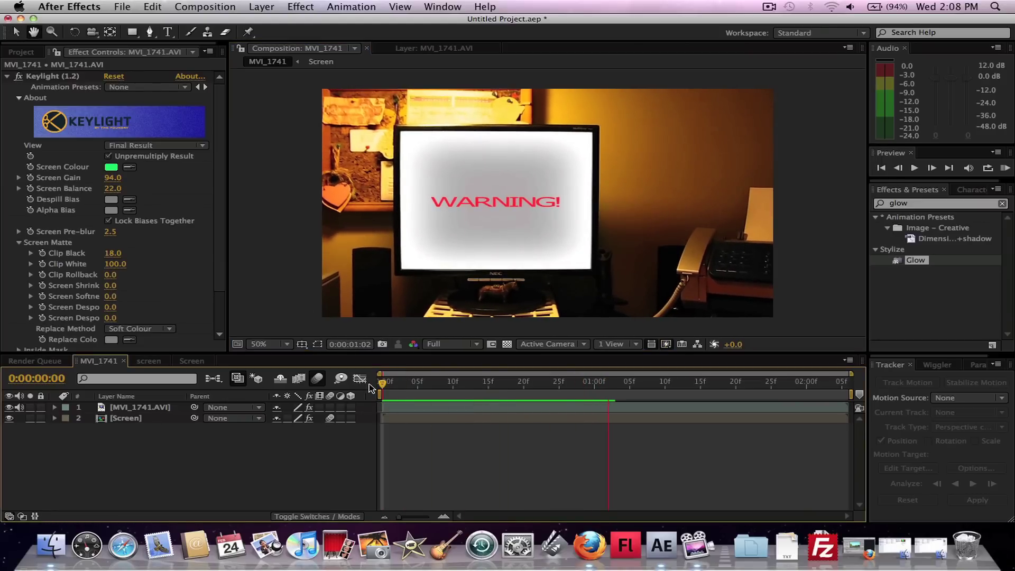